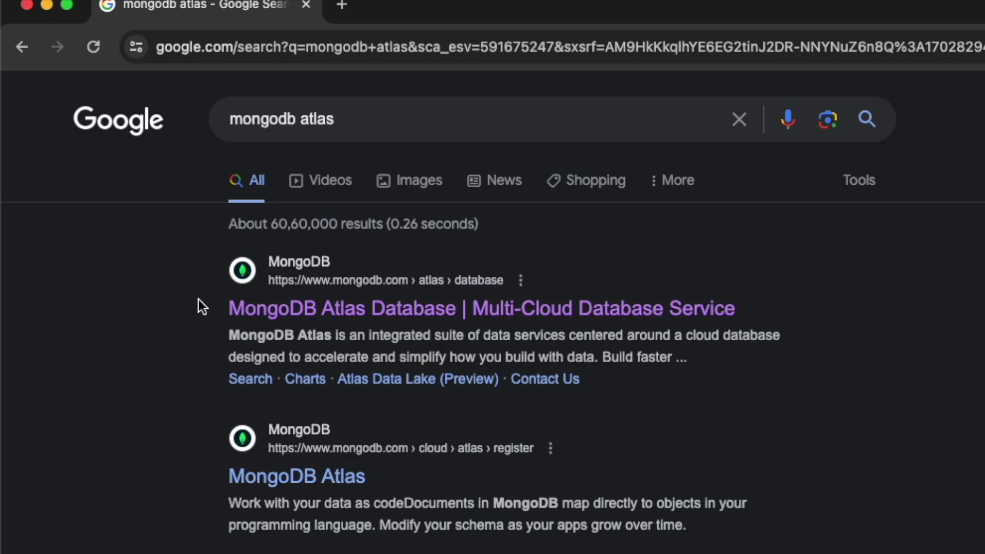
Step: Sign in to MongoDB Atlas from the search result using a Google account
left_click(318, 312)
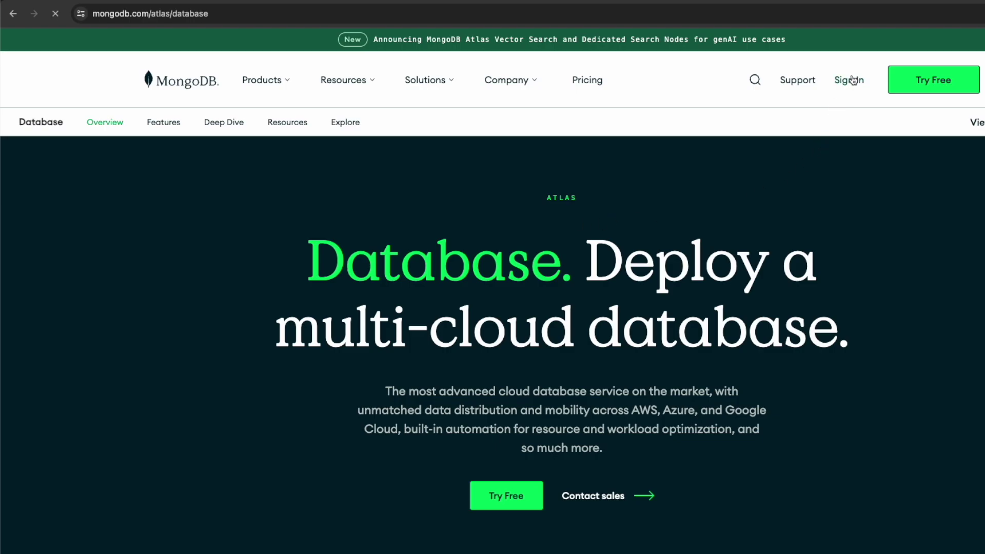
left_click(849, 80)
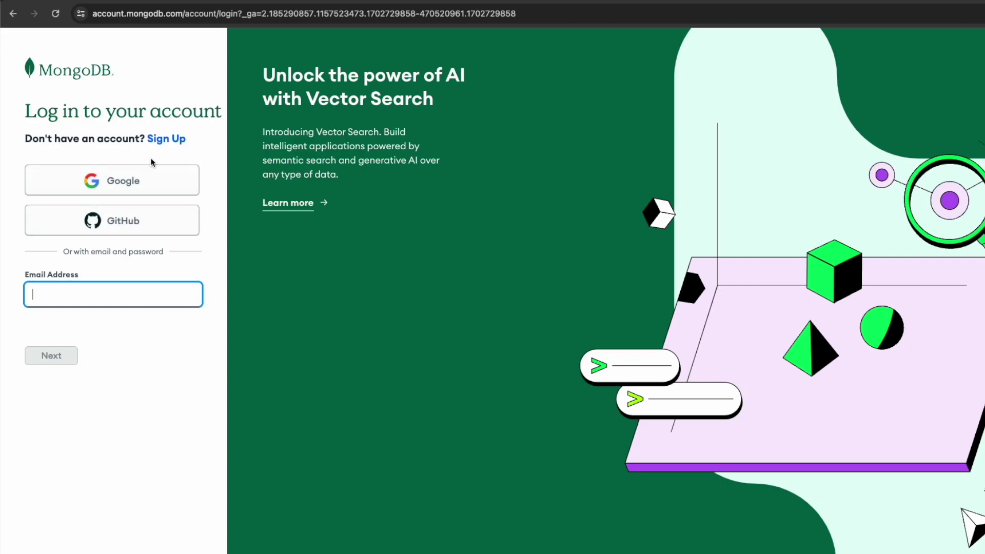
left_click(136, 182)
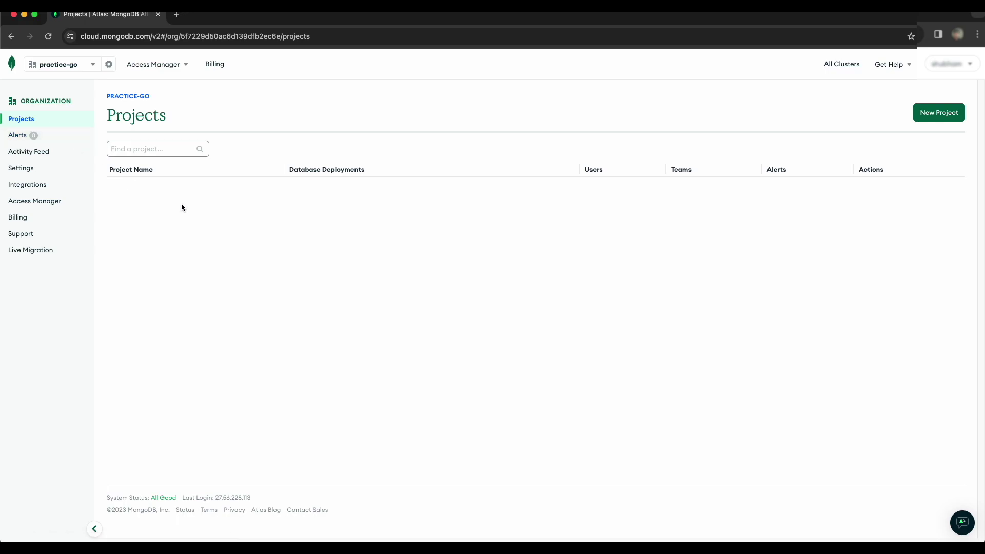
Step: Create a new project named 'crud-app' in the practice-go organization
left_click(939, 113)
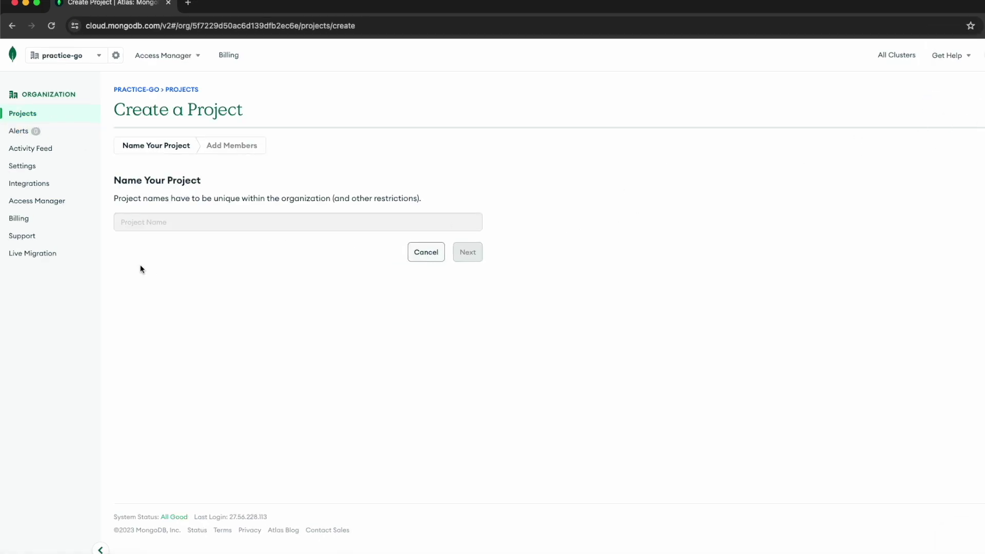
left_click(168, 225)
type("cruda")
key("BackSpace")
type("-app")
left_click(468, 252)
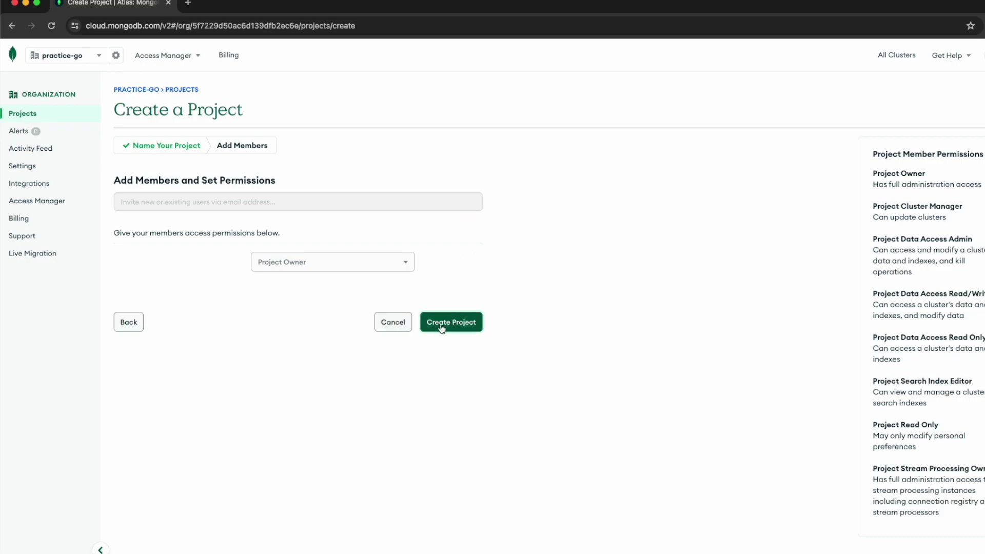
left_click(454, 323)
left_click(454, 329)
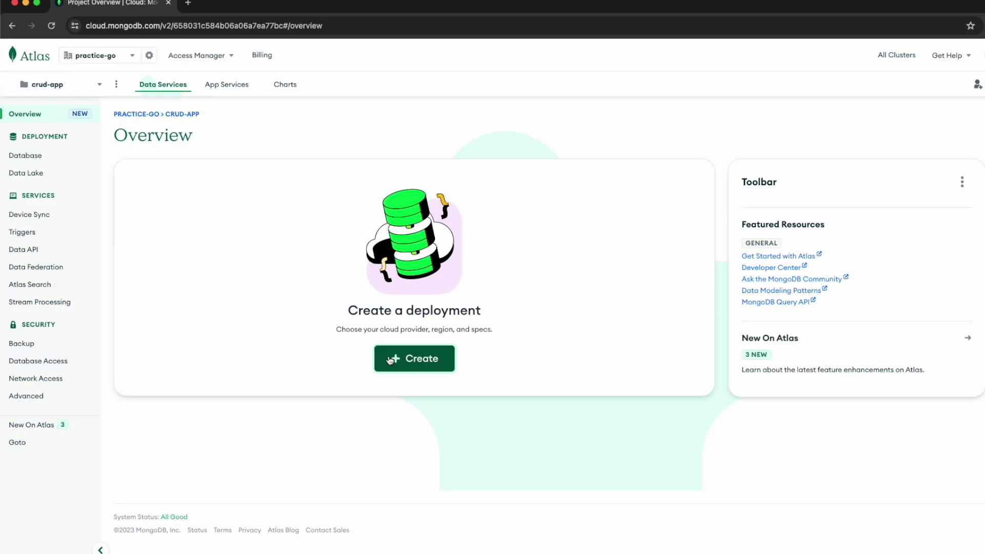
left_click(391, 360)
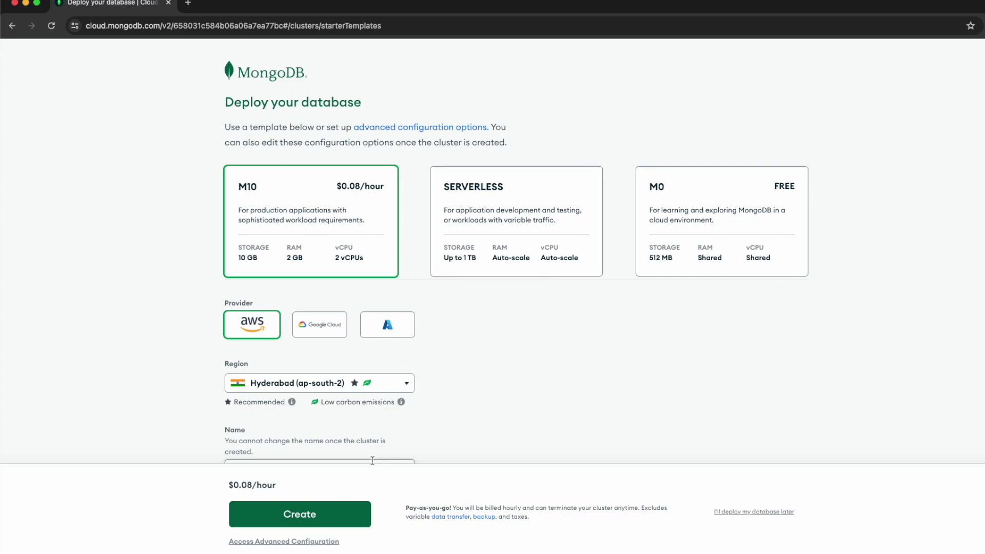
Step: Deploy the free M0 tier on AWS Mumbai, keeping the default name Cluster0
left_click(699, 264)
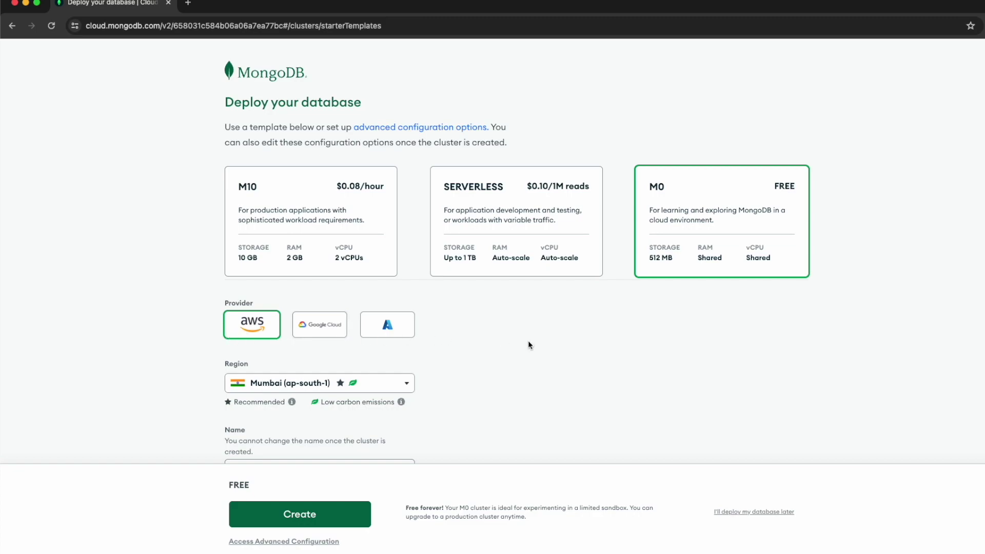
scroll(528, 345, "down", 1)
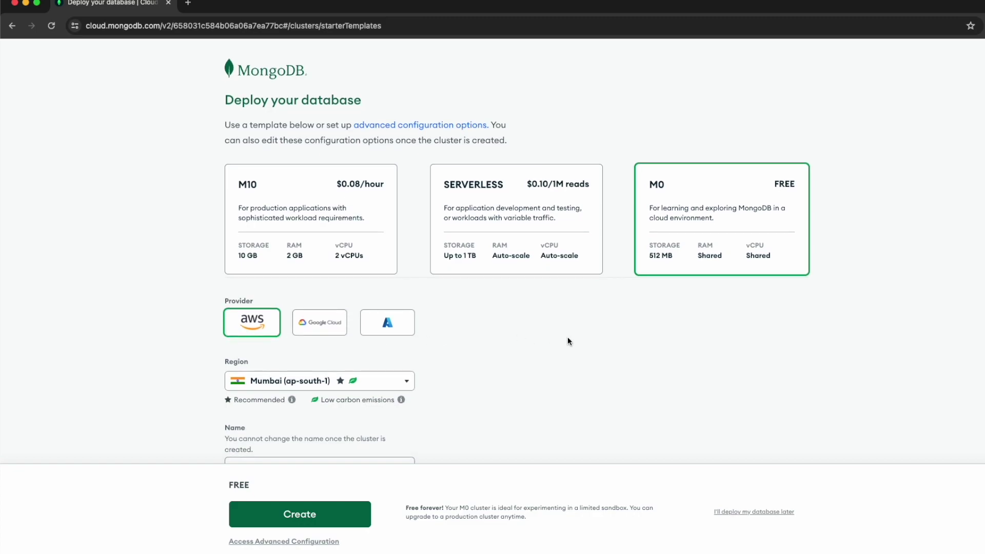
scroll(484, 363, "up", 1)
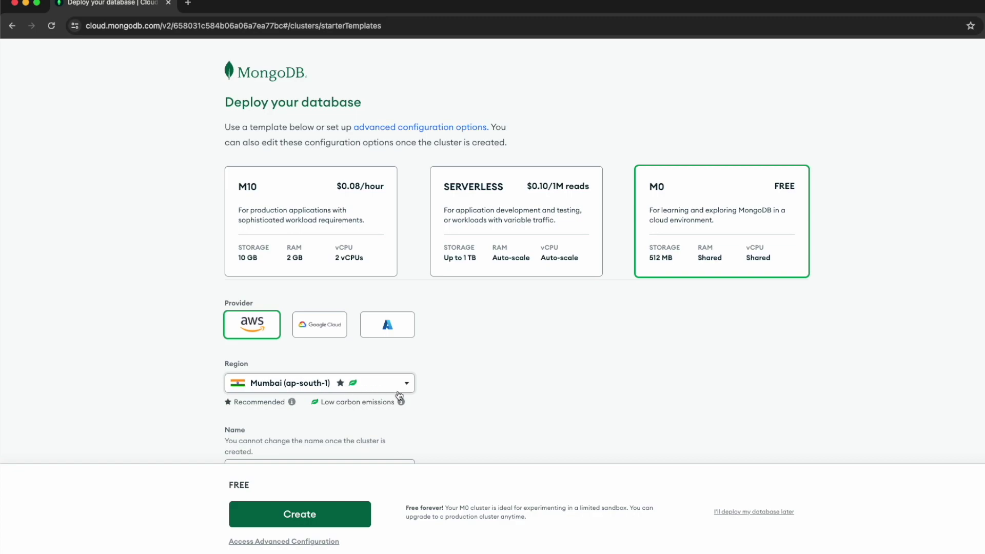
scroll(444, 387, "down", 3)
scroll(473, 392, "down", 1)
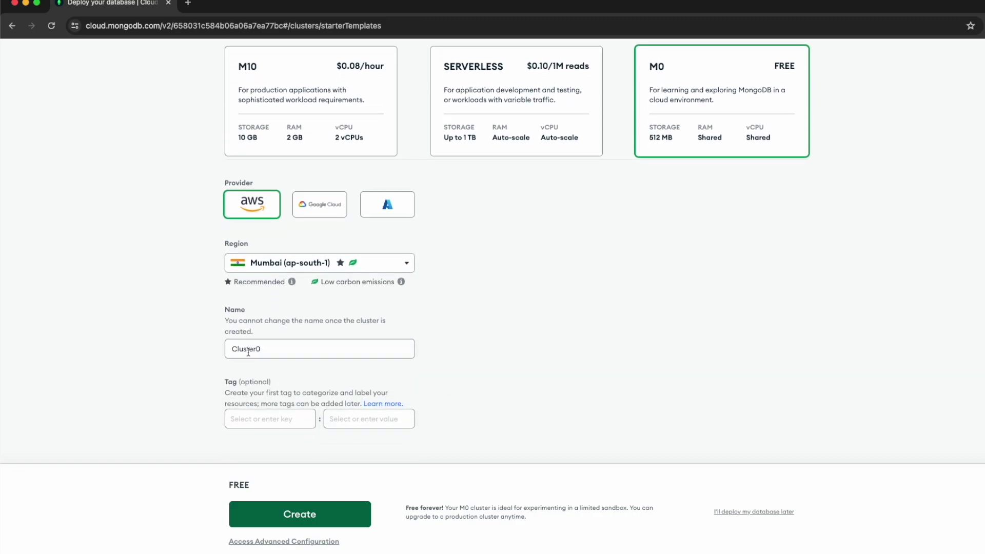
left_click(275, 351)
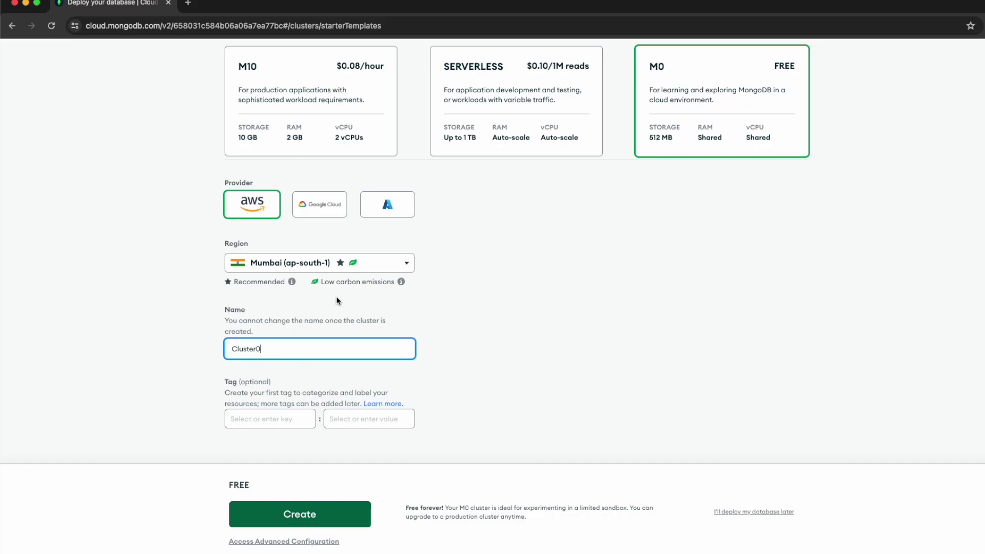
left_click(317, 516)
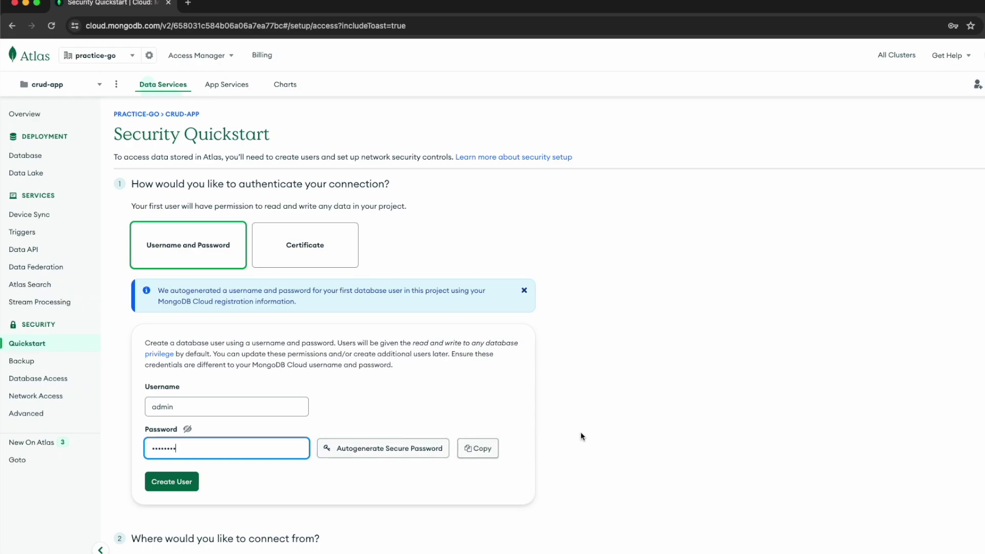
Step: Create the admin database user, add the current IP, and finish Security Quickstart
left_click(172, 481)
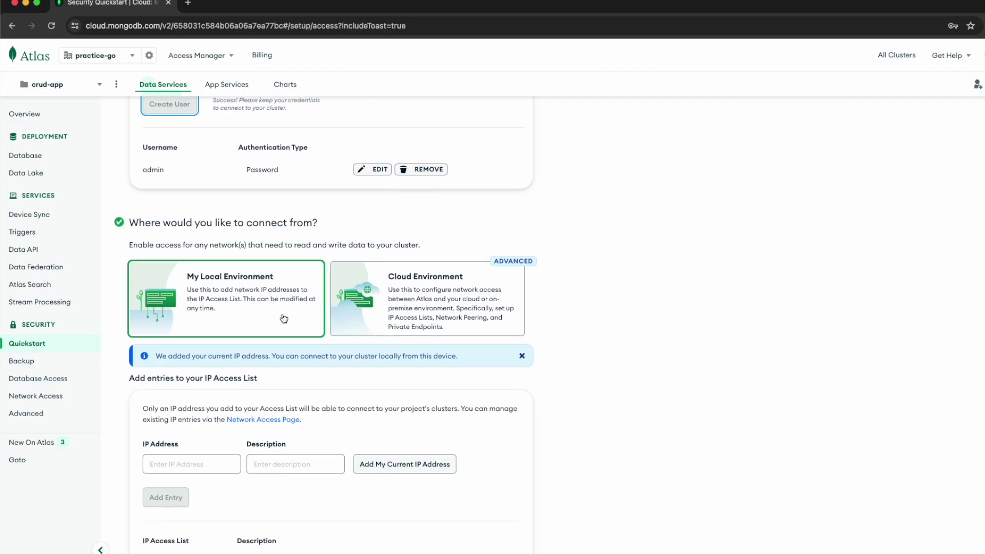
scroll(501, 412, "up", 1)
scroll(513, 418, "down", 3)
scroll(513, 418, "down", 2)
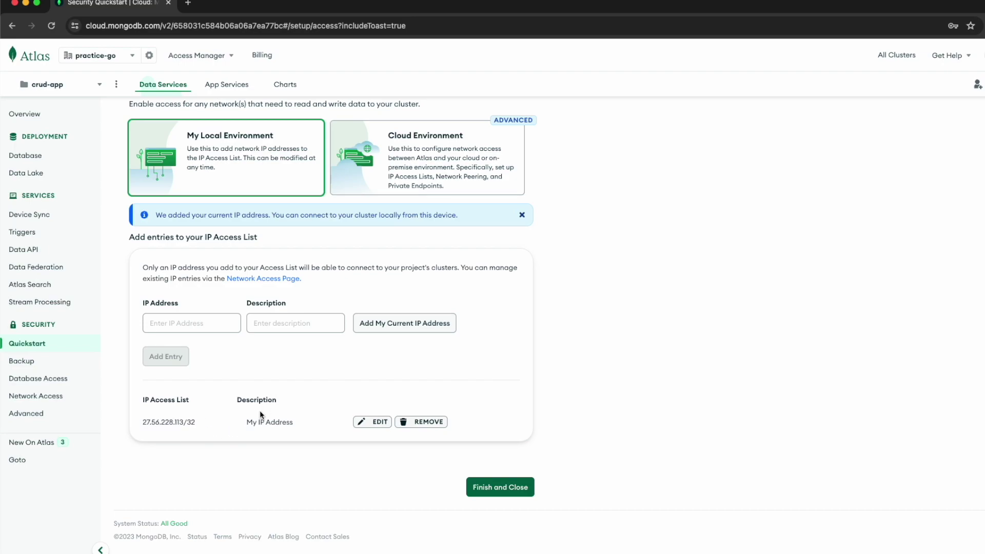
left_click(394, 327)
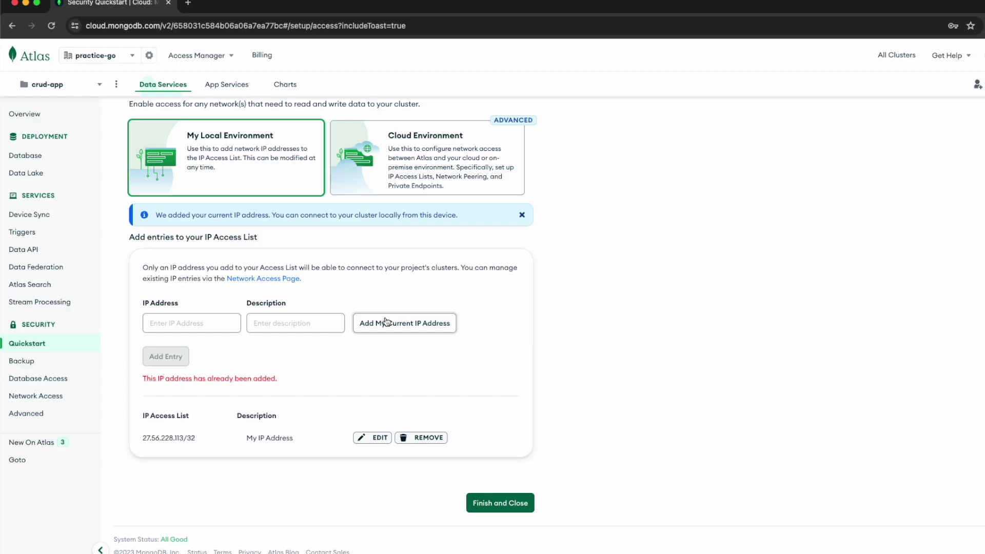
left_click(499, 503)
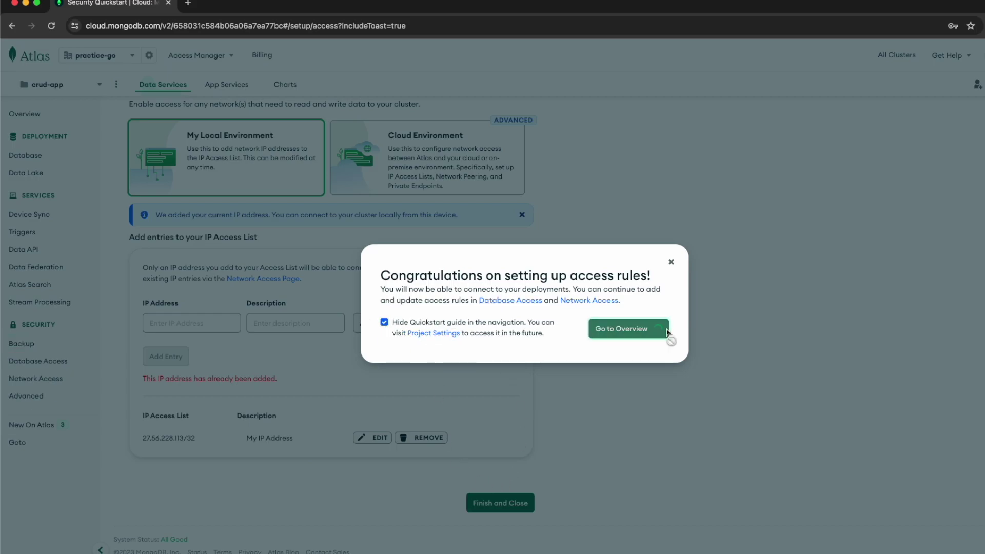
left_click(636, 328)
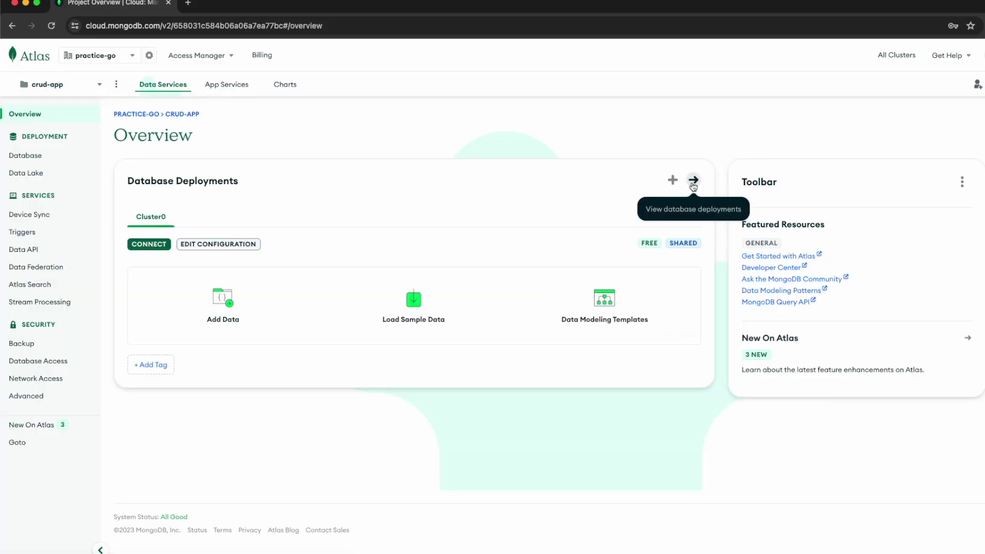
Step: Open Cluster0's Browse Collections view from the project's database deployments
left_click(693, 182)
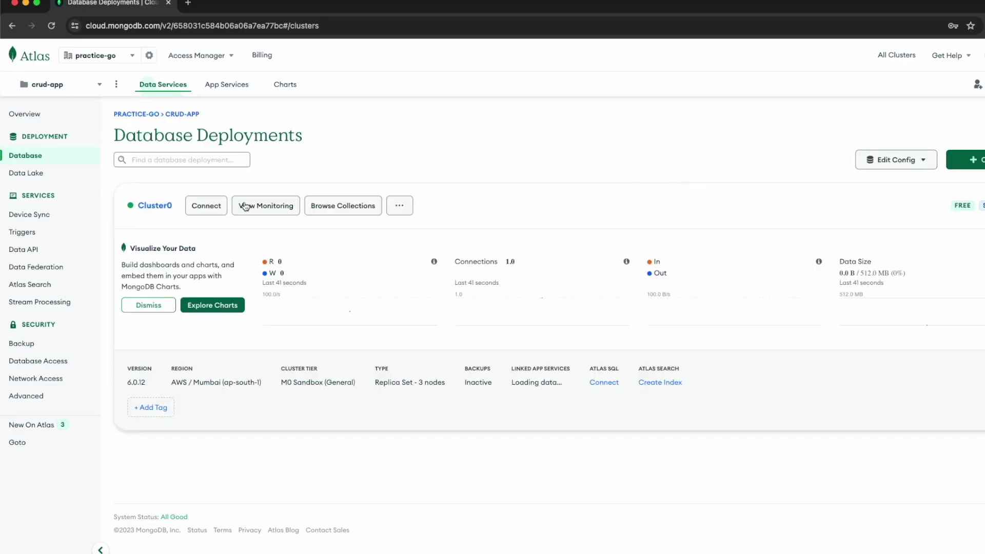
left_click(340, 205)
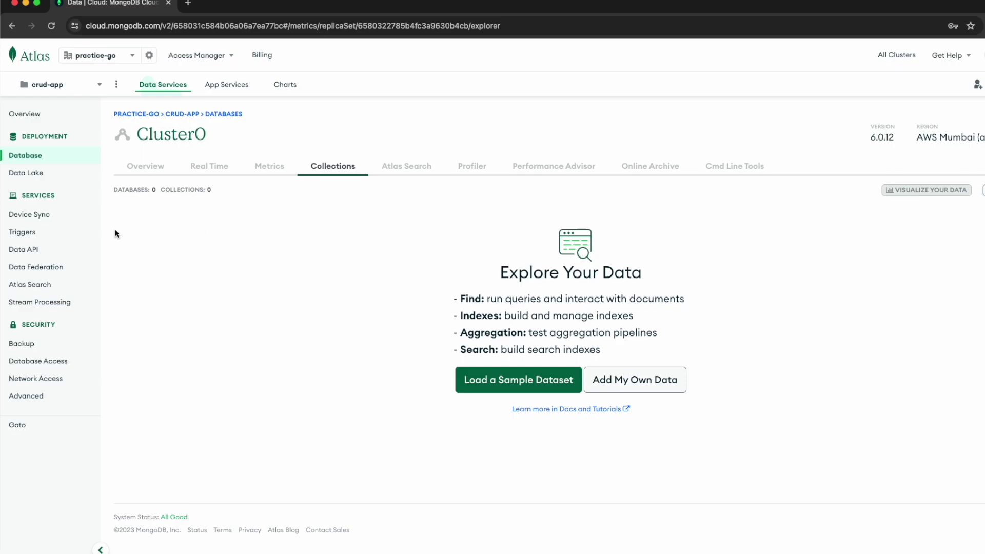
left_click(633, 380)
Step: Create database 'companydb' with an empty 'employee' collection in Cluster0
left_click(408, 259)
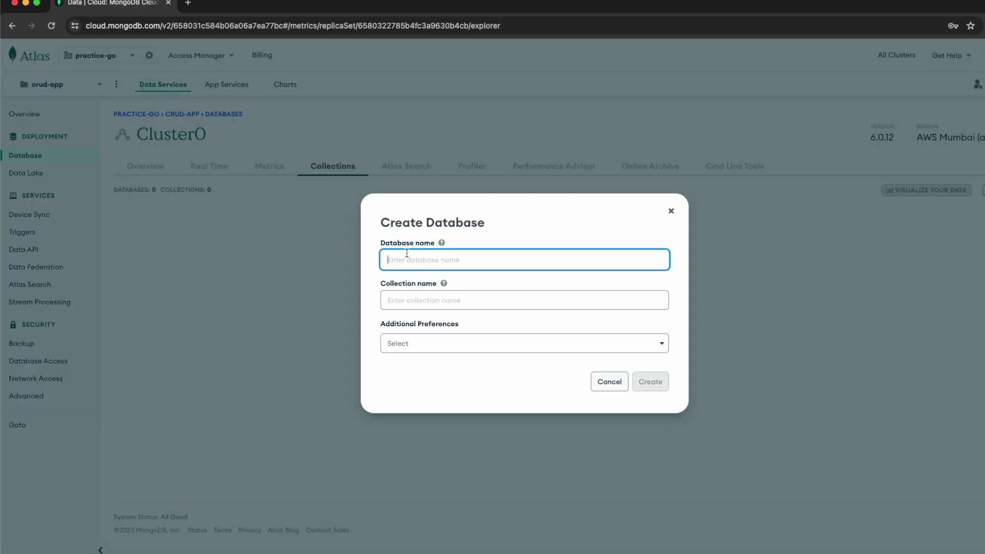
type("empl")
key("BackSpace")
key("BackSpace")
key("BackSpace")
type("companydb")
key("Tab")
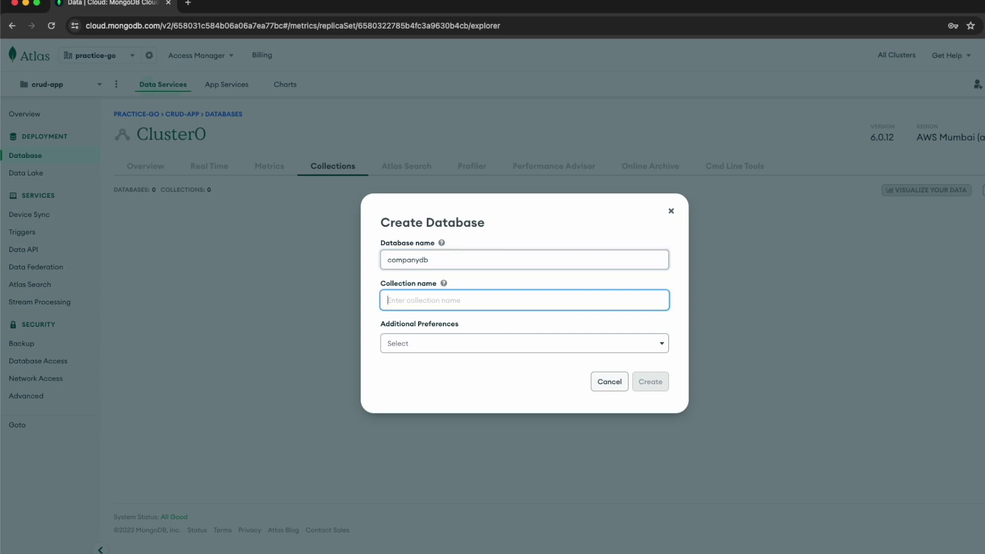
type("employee")
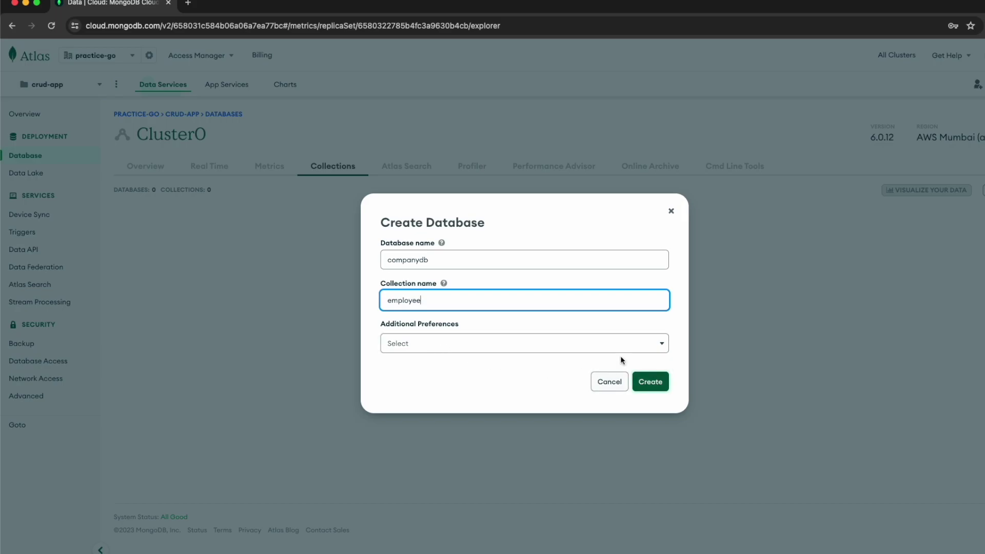
left_click(543, 348)
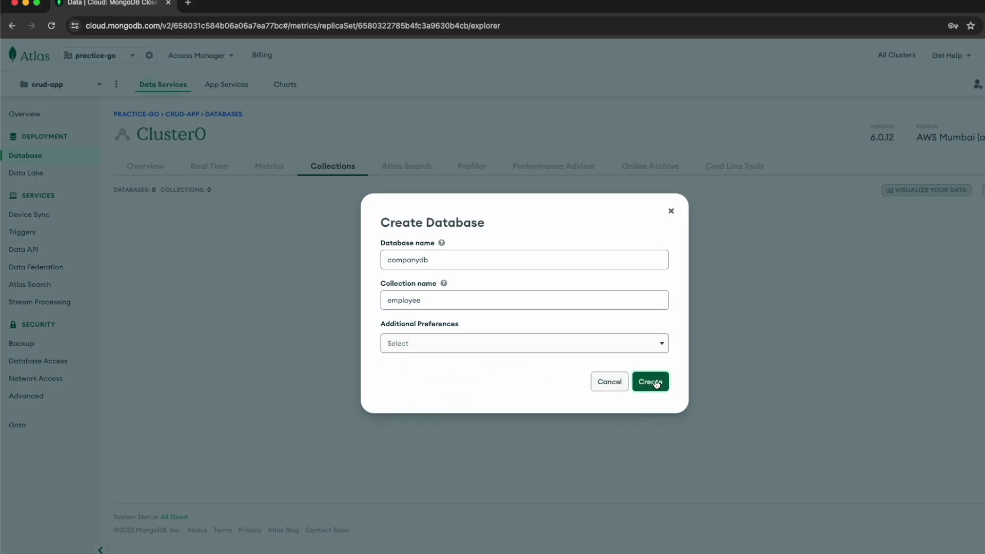
left_click(650, 382)
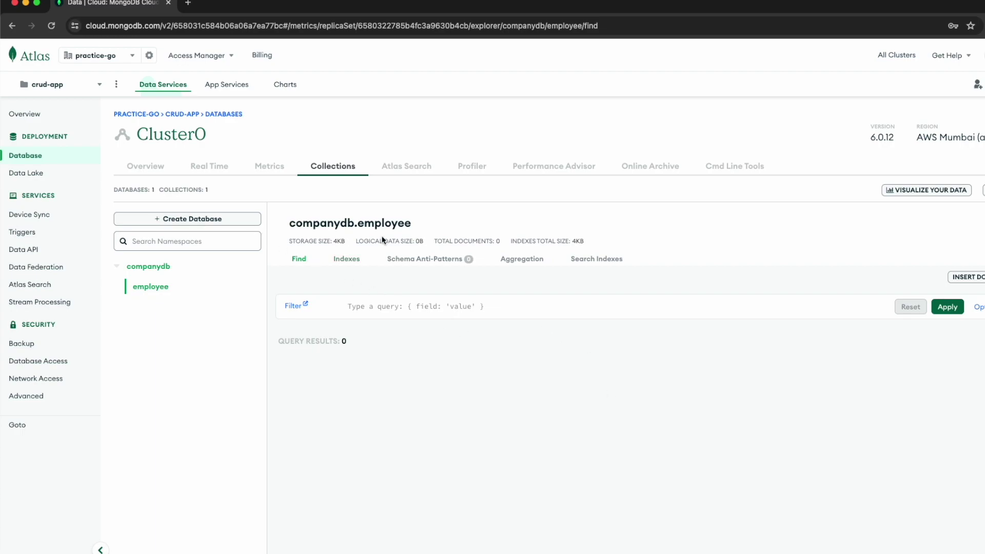
left_click(145, 166)
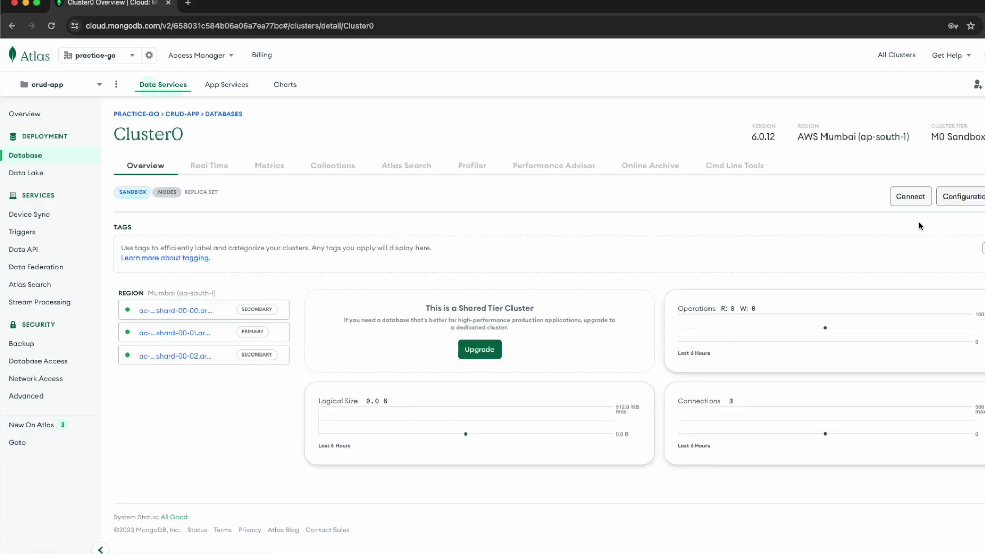
Step: Show Cluster0's Drivers connection guide for Go, version 1.6 or later
left_click(912, 197)
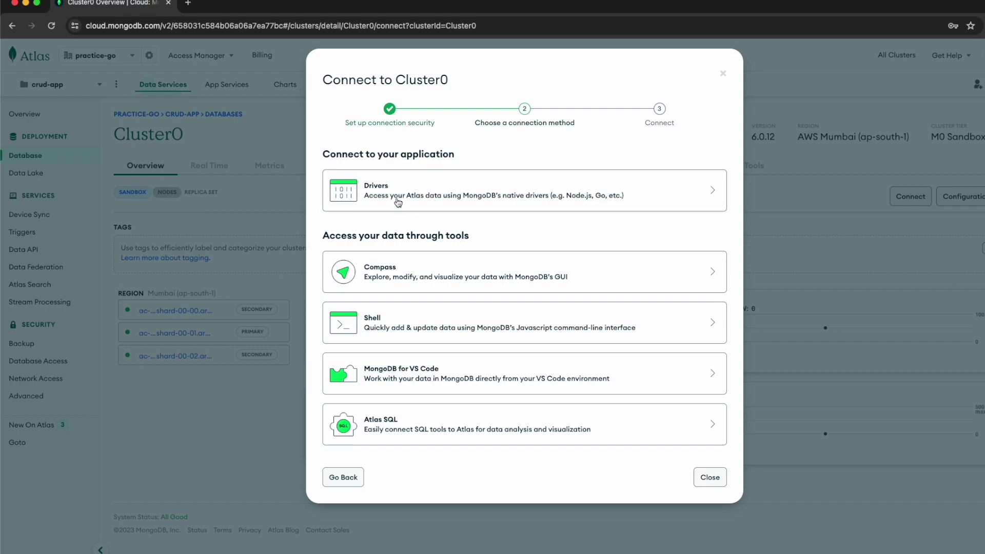
left_click(493, 197)
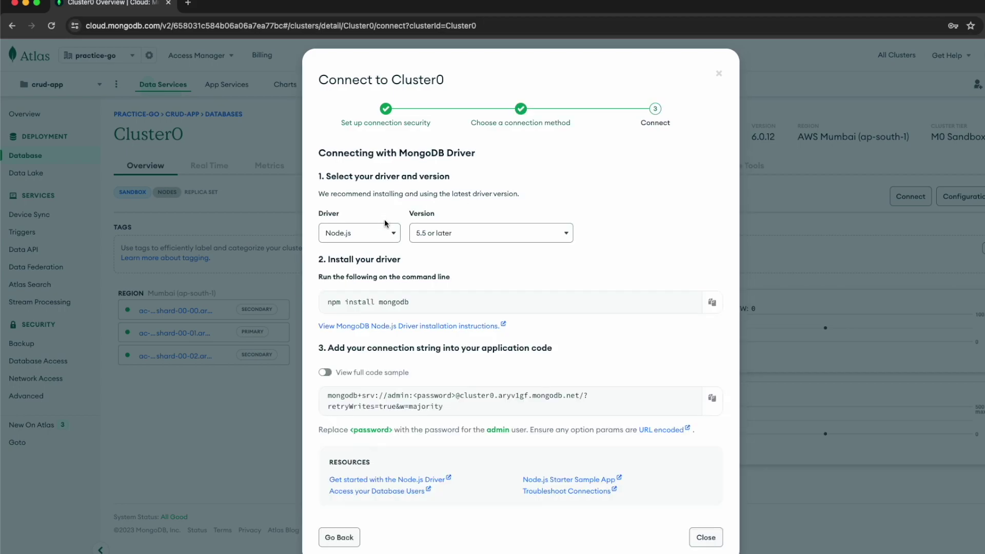
scroll(478, 274, "down", 1)
left_click(368, 228)
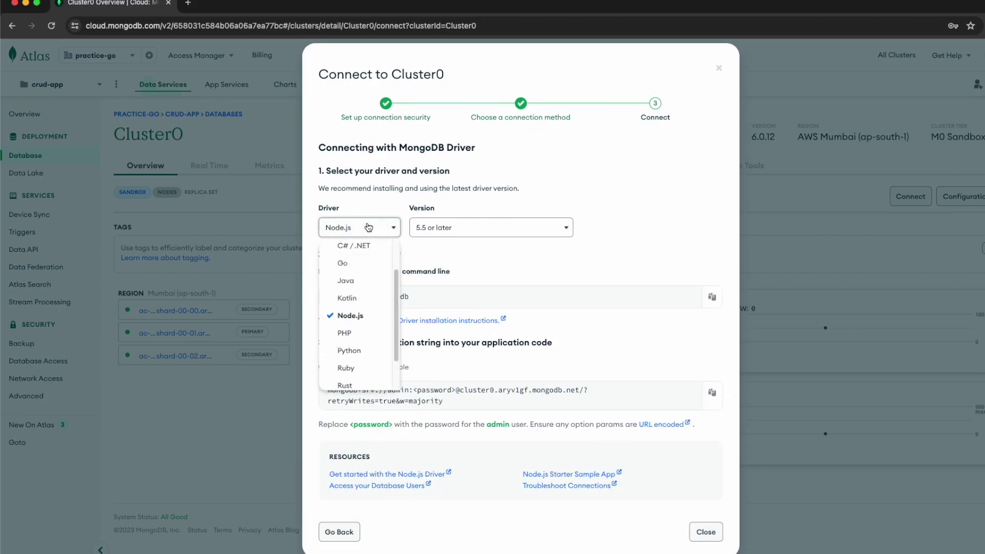
left_click(342, 263)
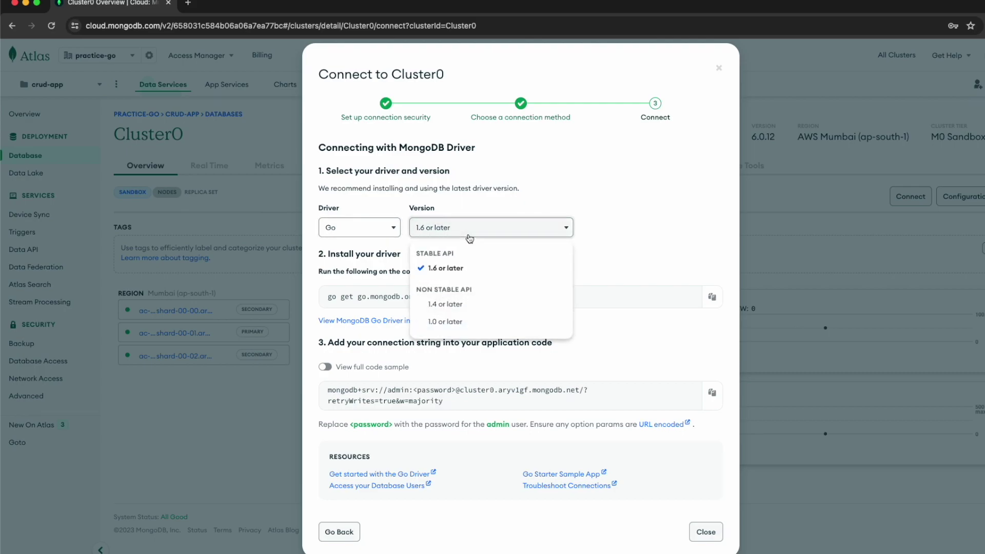
left_click(652, 239)
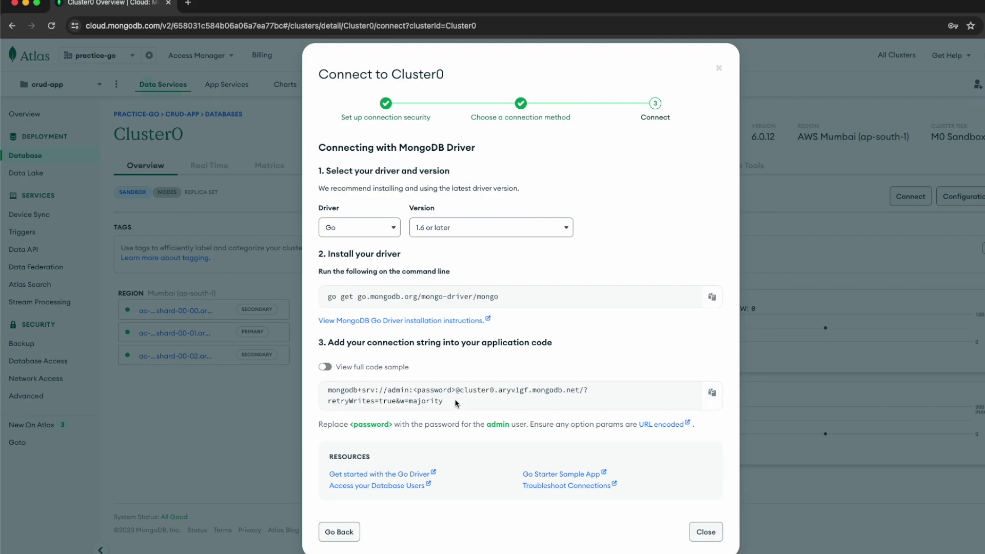
key("ctrl+plus")
key("ctrl+plus")
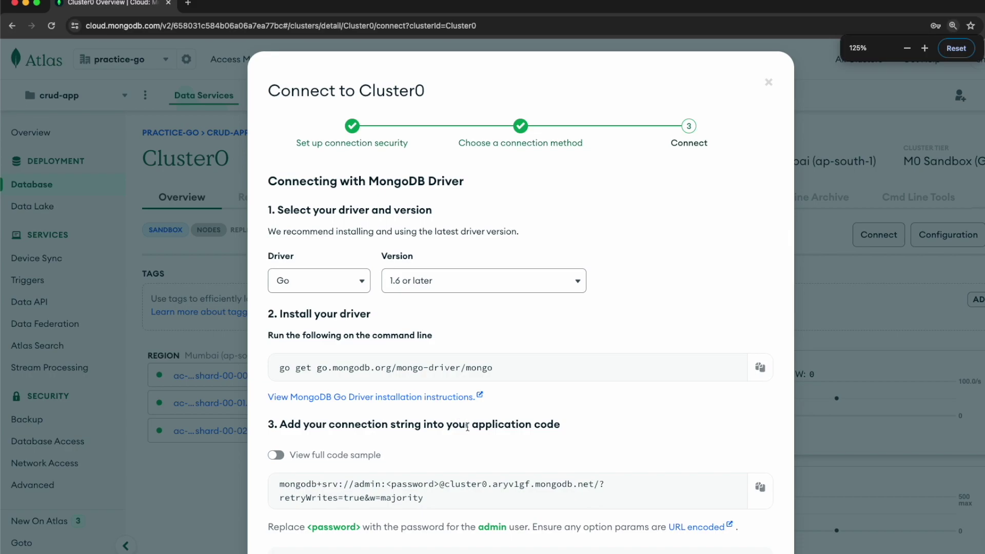
scroll(468, 428, "down", 3)
left_click_drag(429, 362, 279, 351)
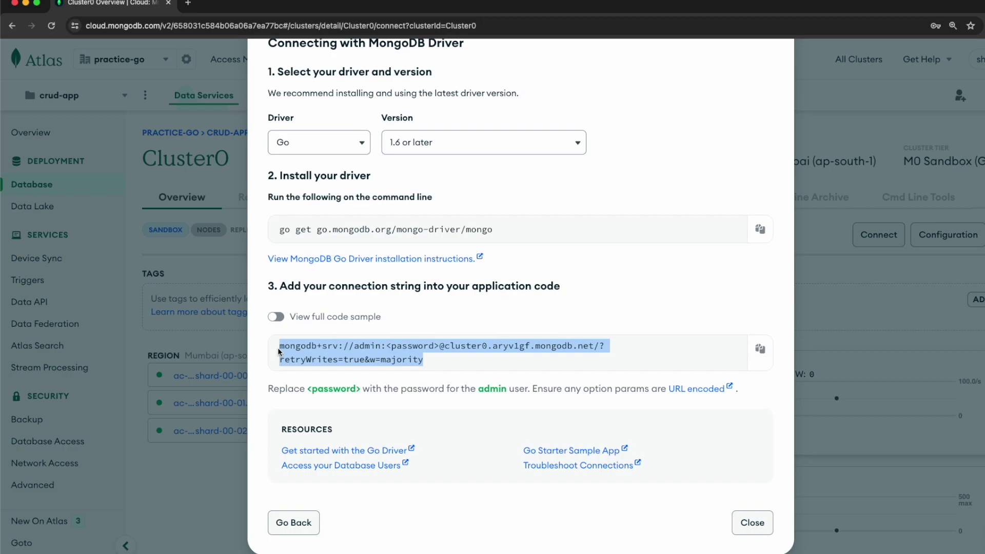
left_click_drag(386, 348, 440, 348)
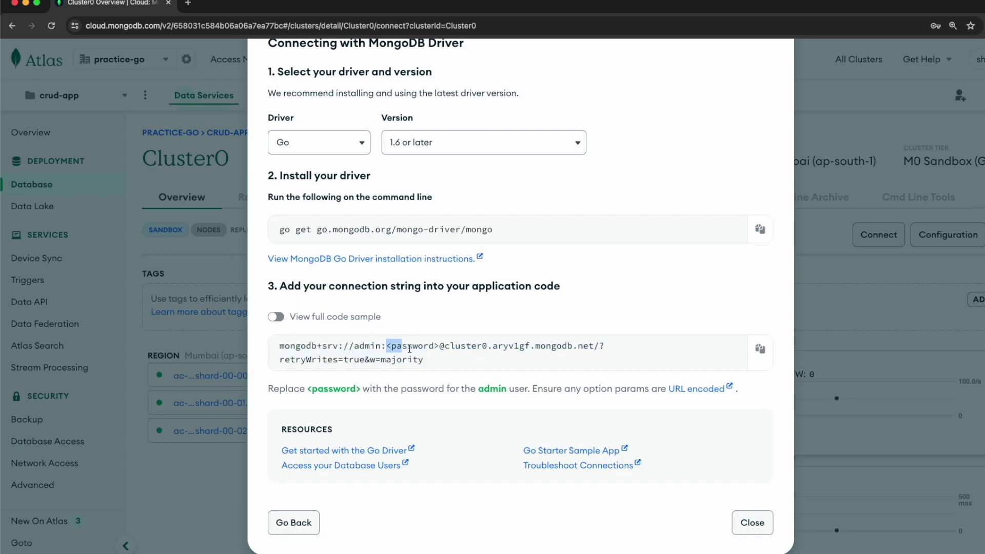